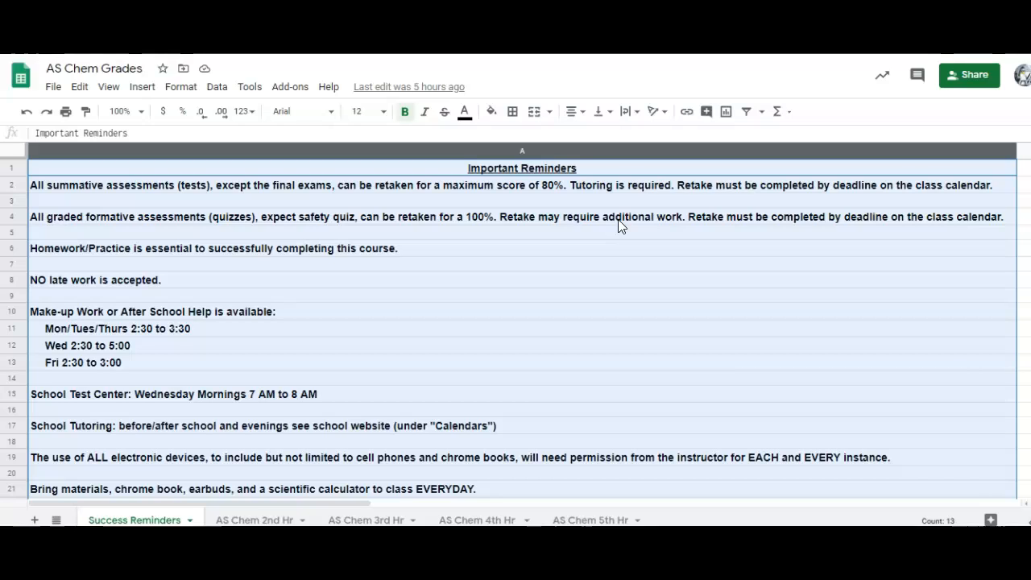
Step: Browse the AS Chem 2nd–5th Hr grade sheets and Success Reminders, then open Grades and Strategies
left_click(255, 520)
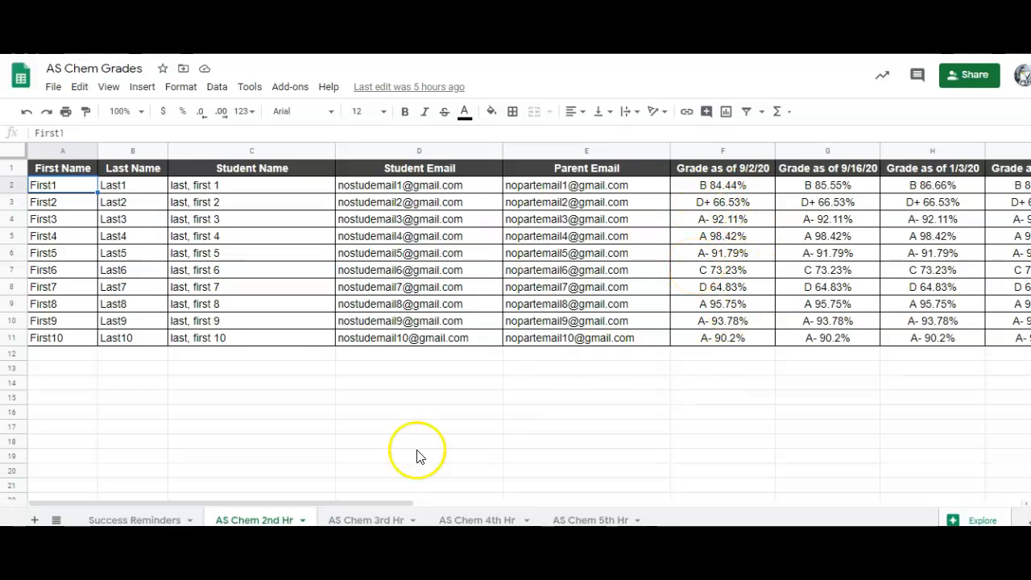
left_click(372, 520)
left_click(474, 520)
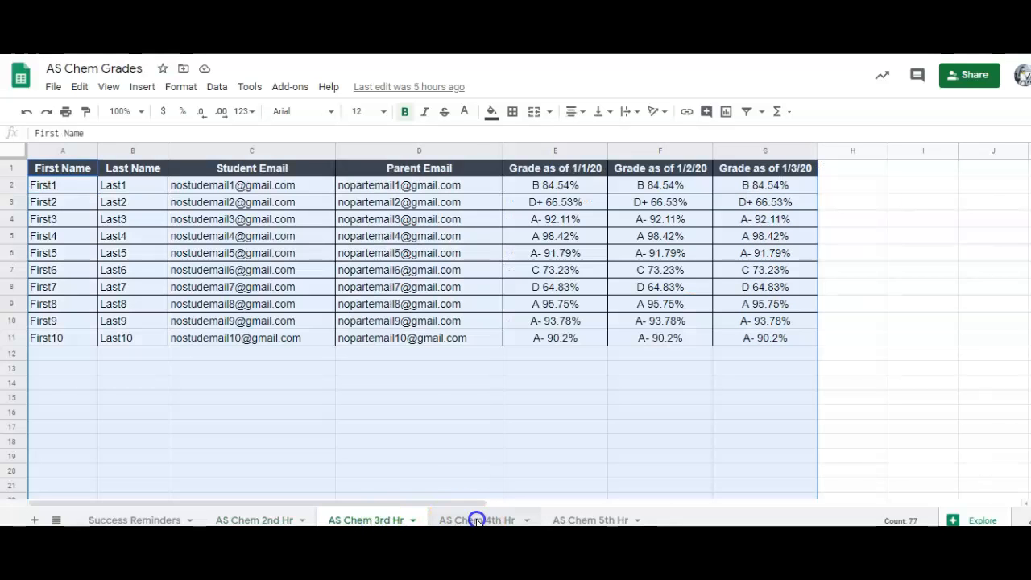
left_click(580, 519)
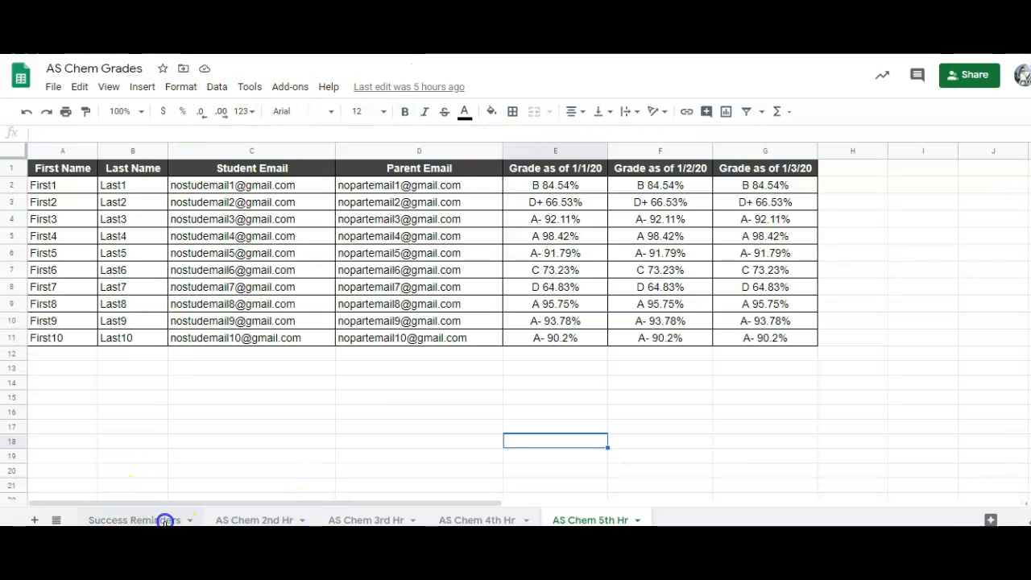
left_click(165, 520)
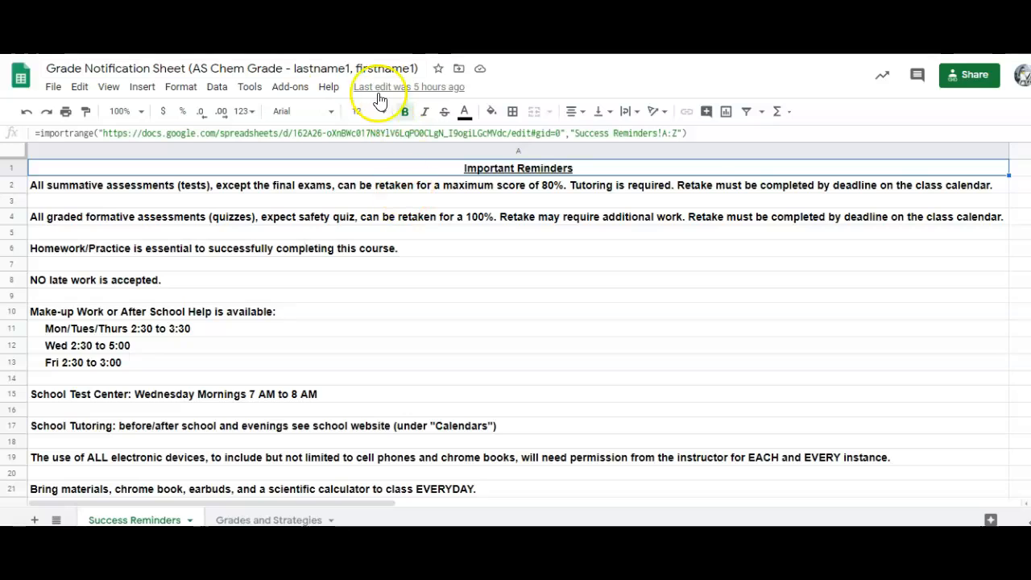
left_click(276, 518)
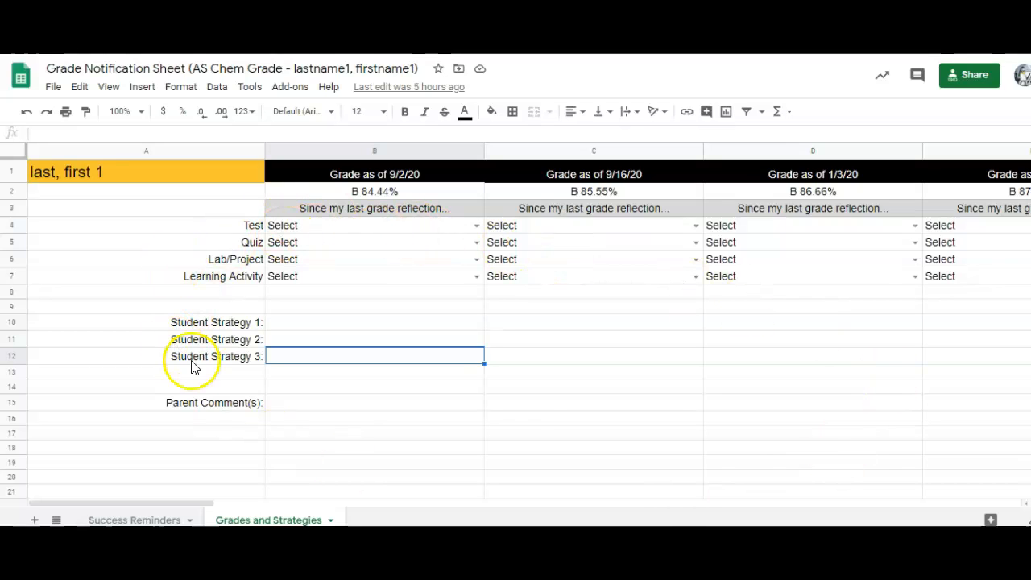
Step: Review the Test reflection dropdowns for 9/2/20, 9/16/20 and 1/3/20, then inspect B1's importrange formula
left_click(476, 225)
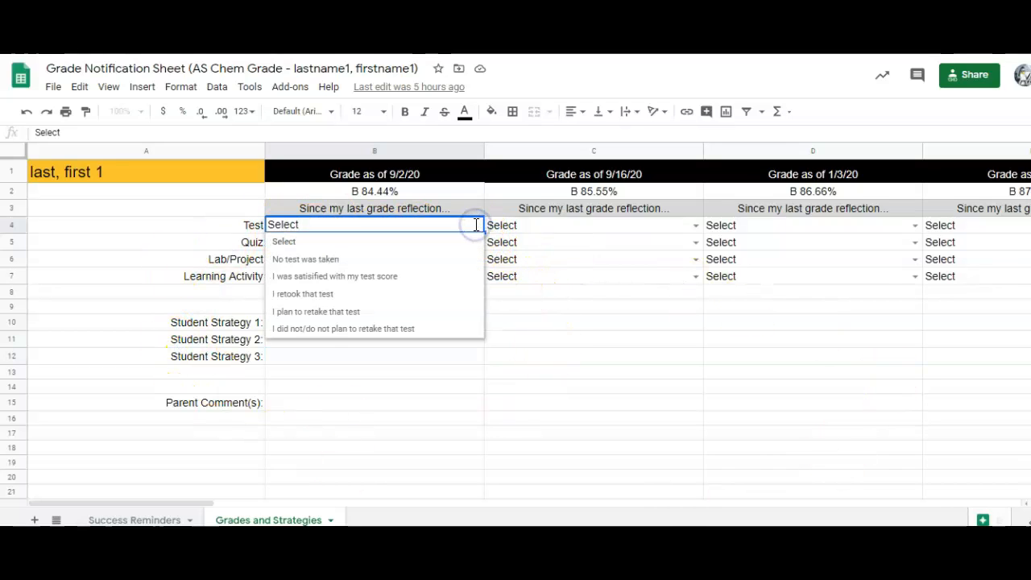
left_click(695, 225)
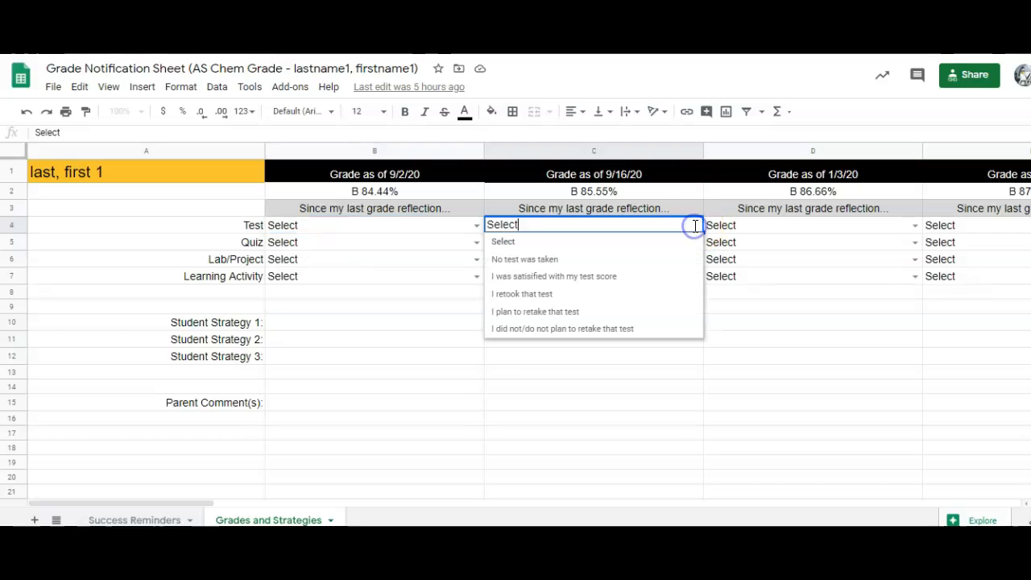
left_click(915, 225)
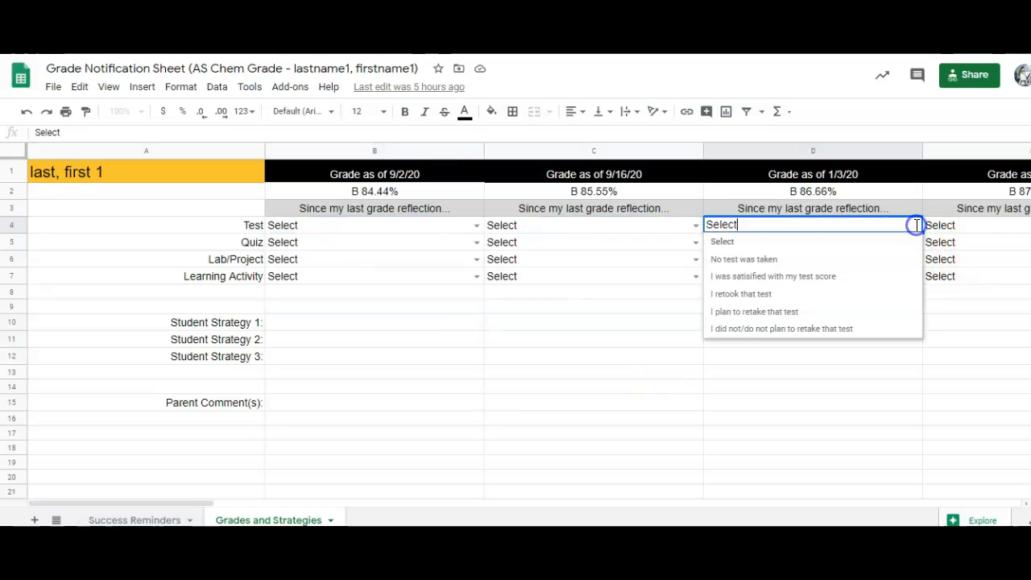
left_click(477, 225)
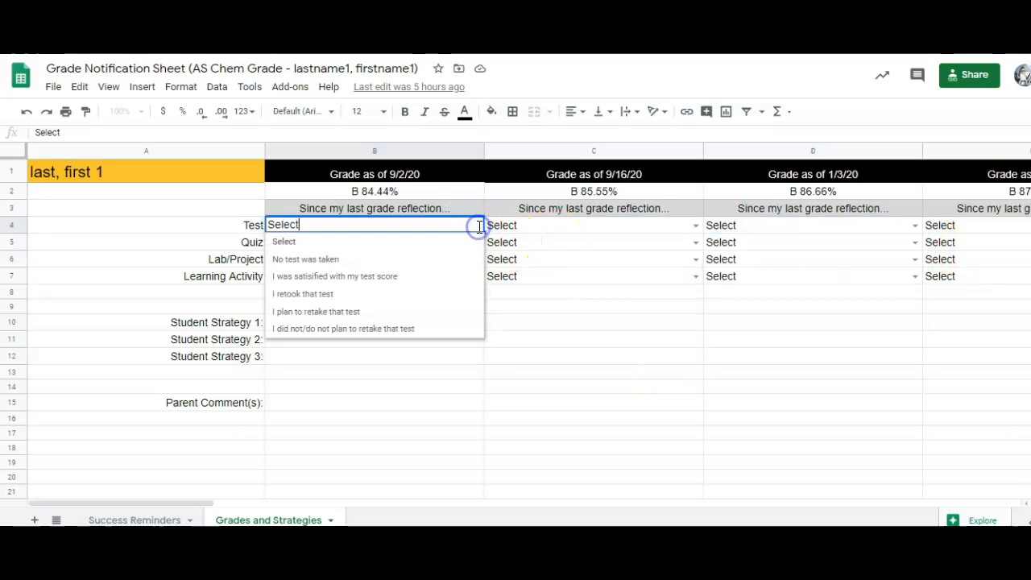
left_click(626, 347)
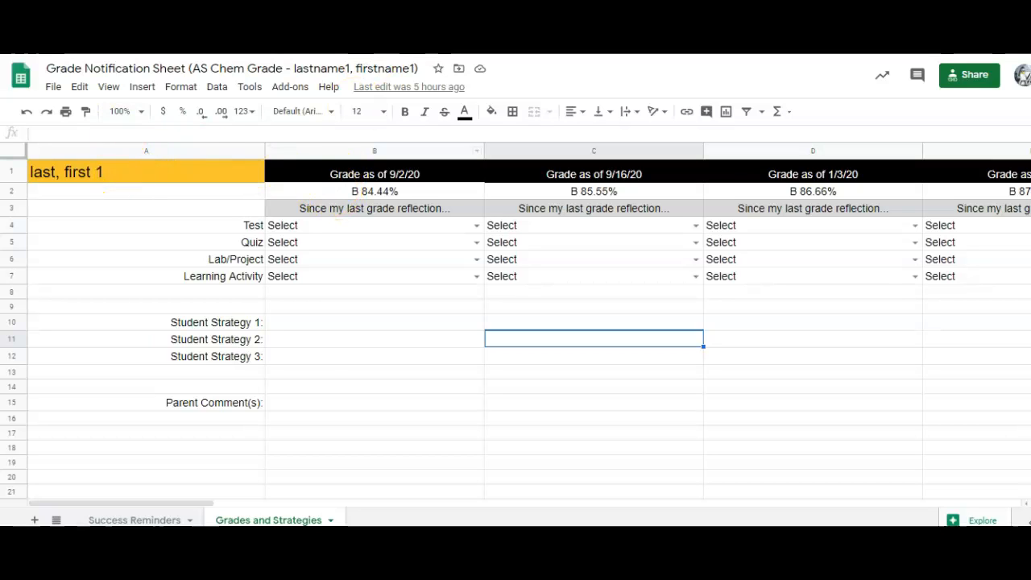
left_click(288, 177)
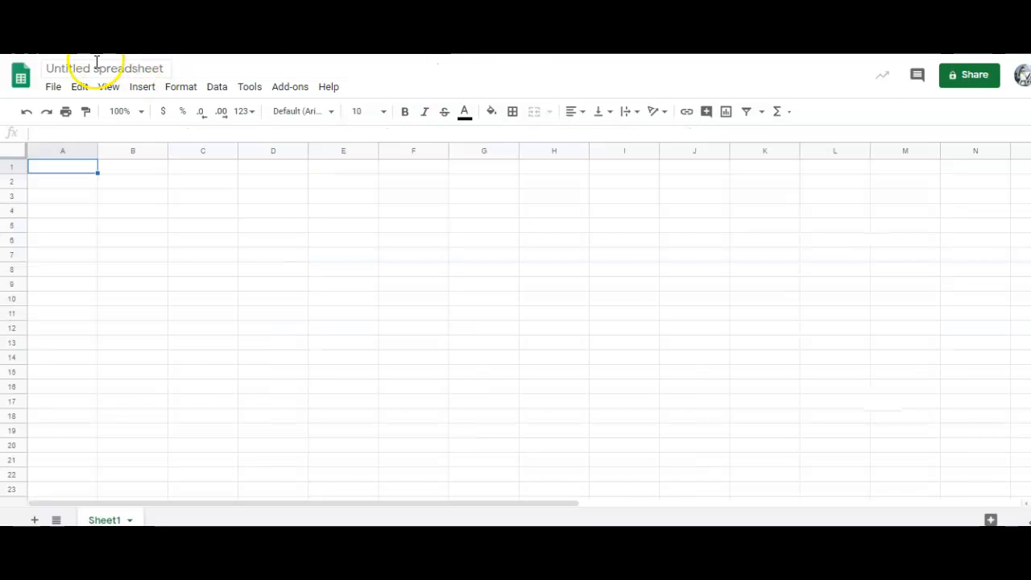
Step: Rename the untitled spreadsheet to 'Importrange Test'
left_click(83, 67)
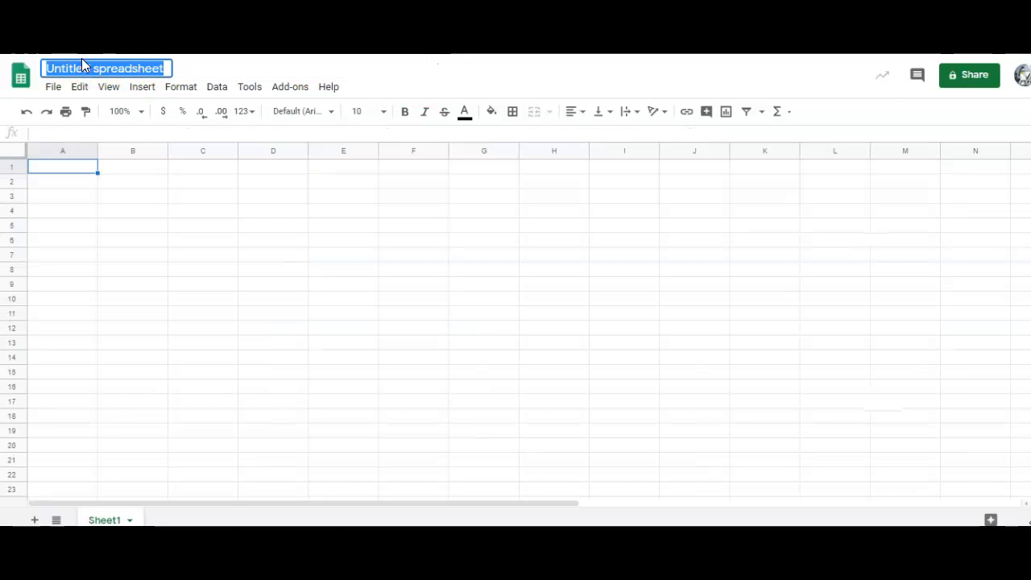
type("Import Range Tets")
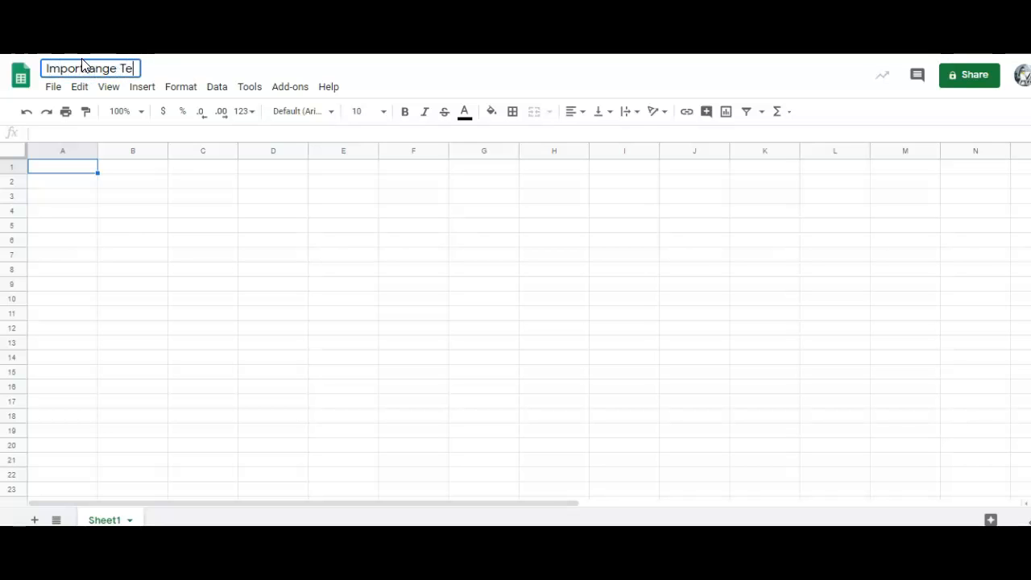
key("BackSpace")
key("BackSpace")
type("st")
left_click(121, 242)
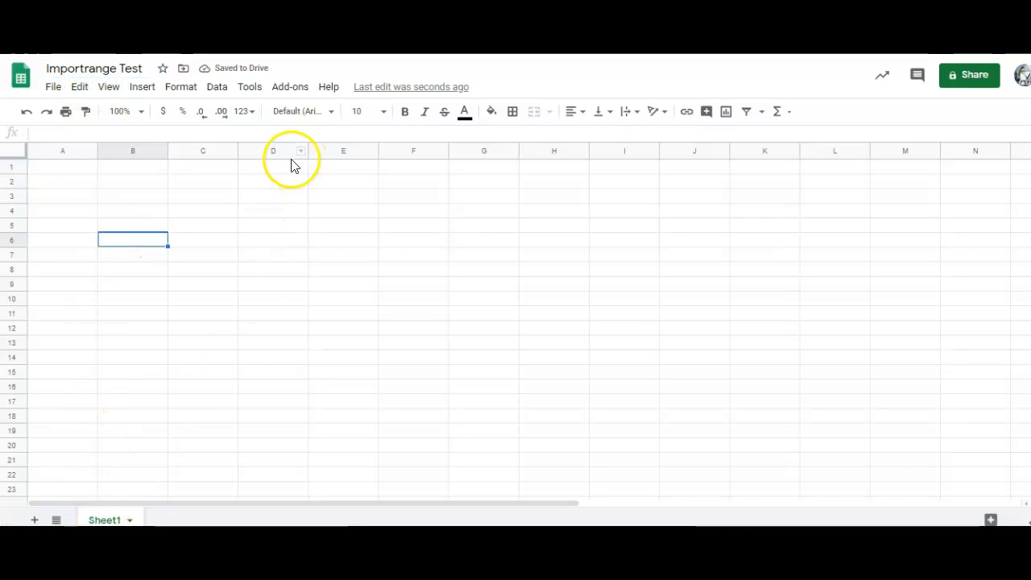
Step: Begin the formula =importrange(" in cell A1
key("ctrl+Tab")
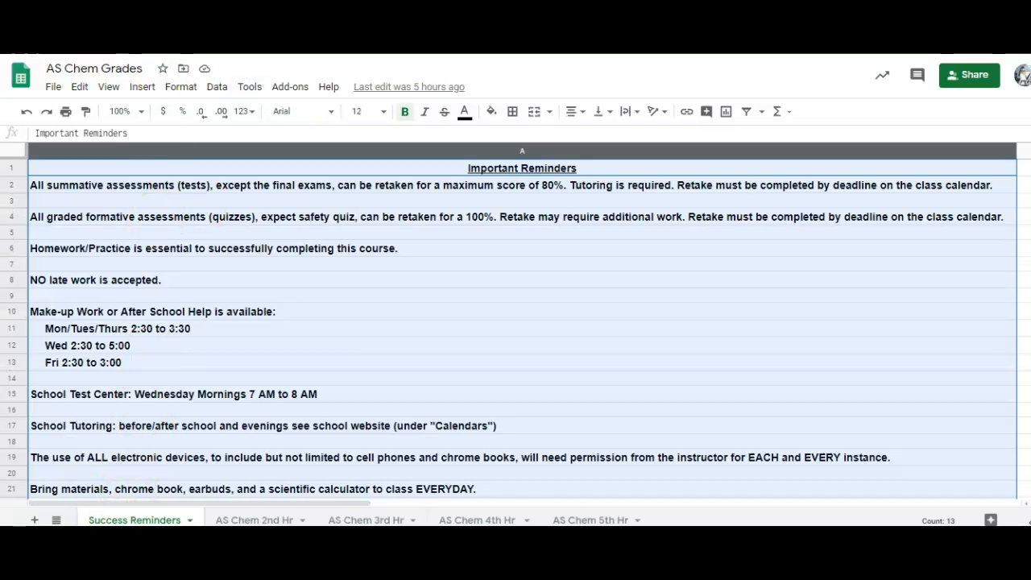
key("ctrl+Tab")
key("ctrl+Tab")
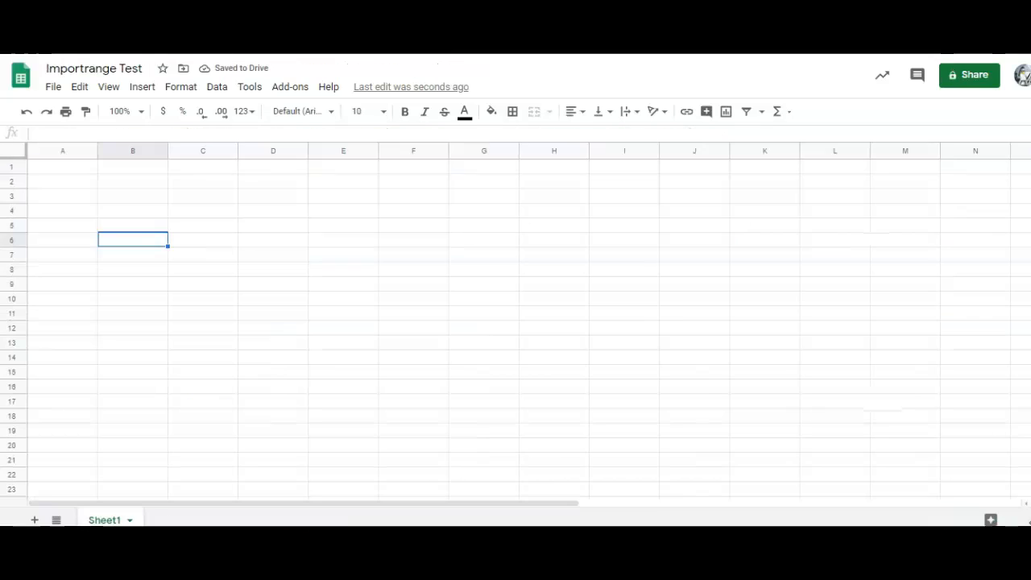
left_click(67, 169)
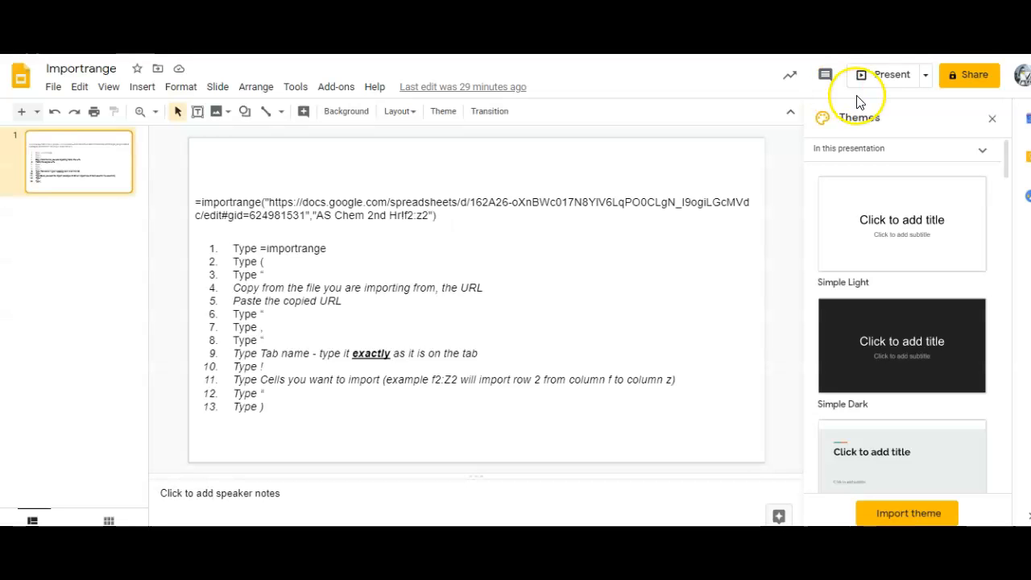
left_click(890, 78)
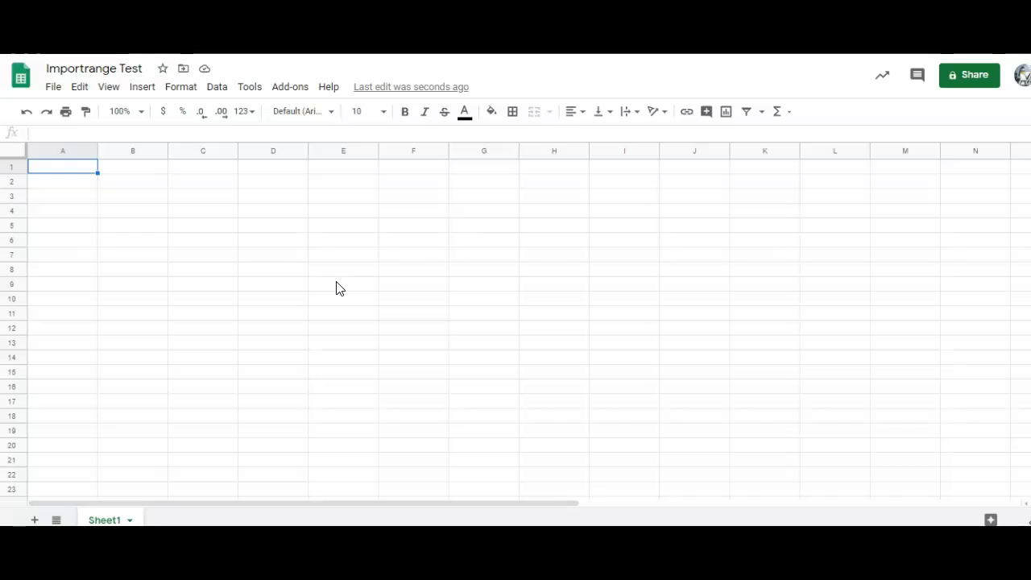
left_click(135, 261)
left_click(75, 169)
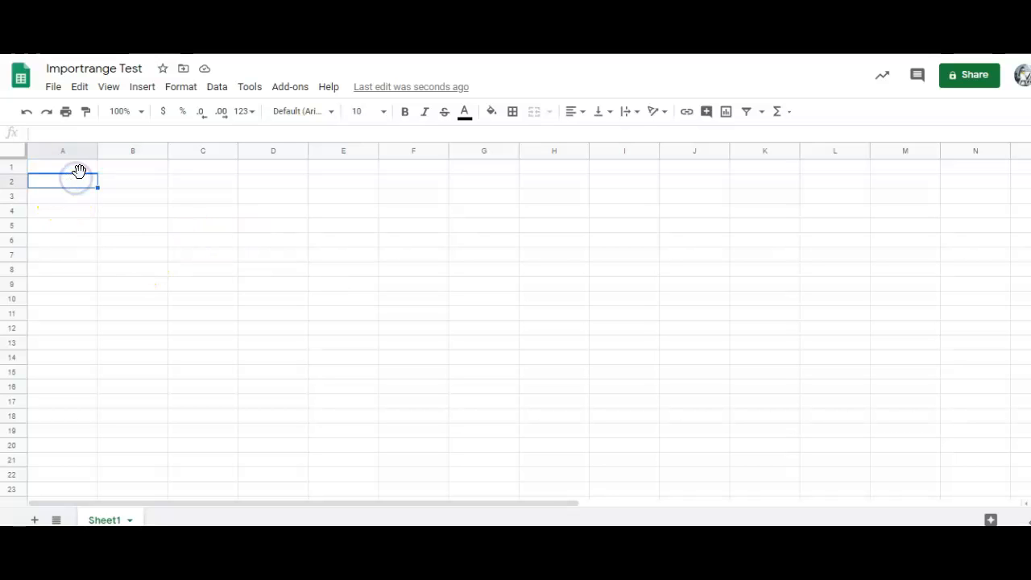
type("=")
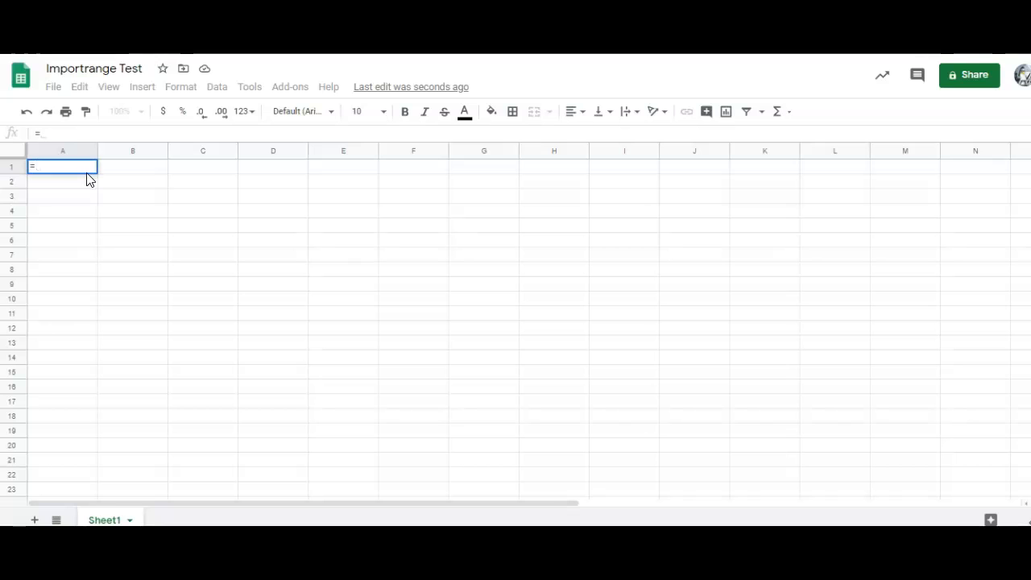
type("imp")
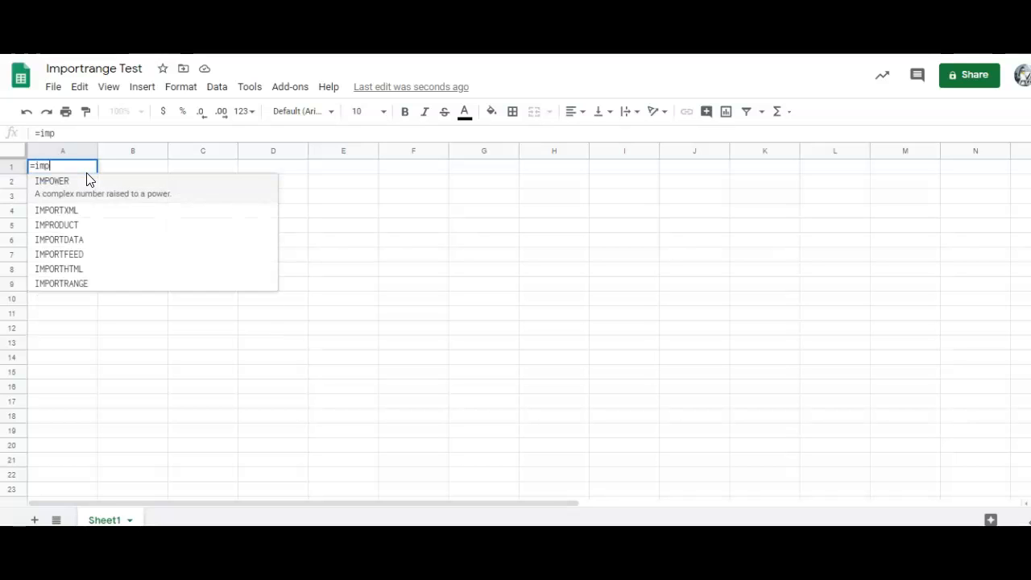
type("ortrange")
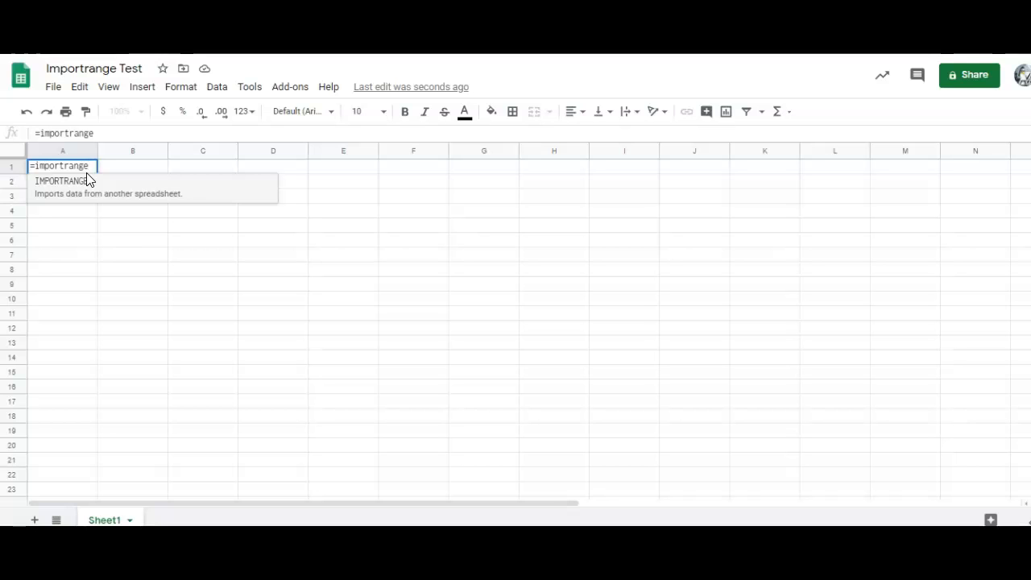
type("(\"")
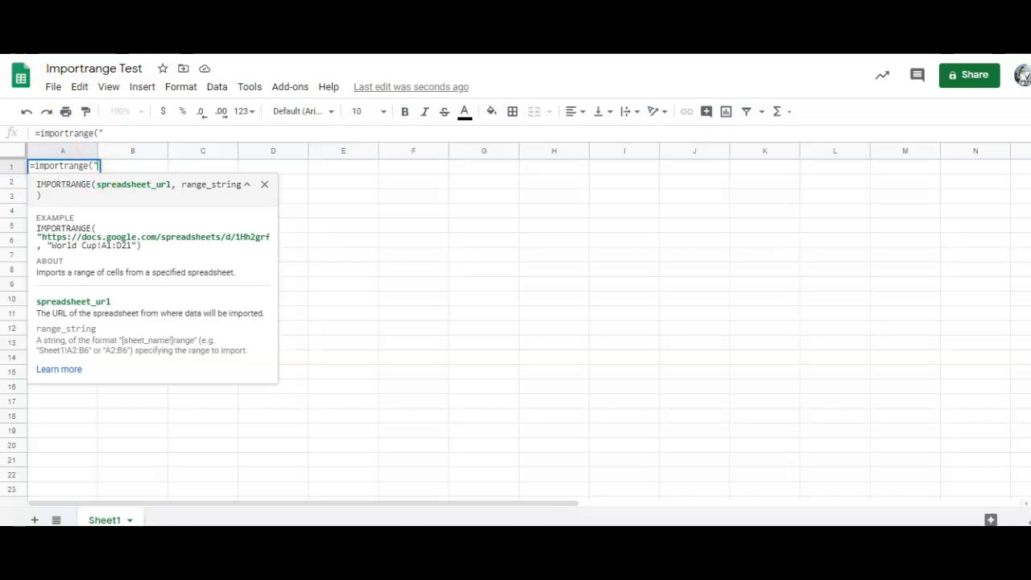
Step: Paste the AS Chem Grades web address into the formula as its quoted first argument
key("ctrl+Tab")
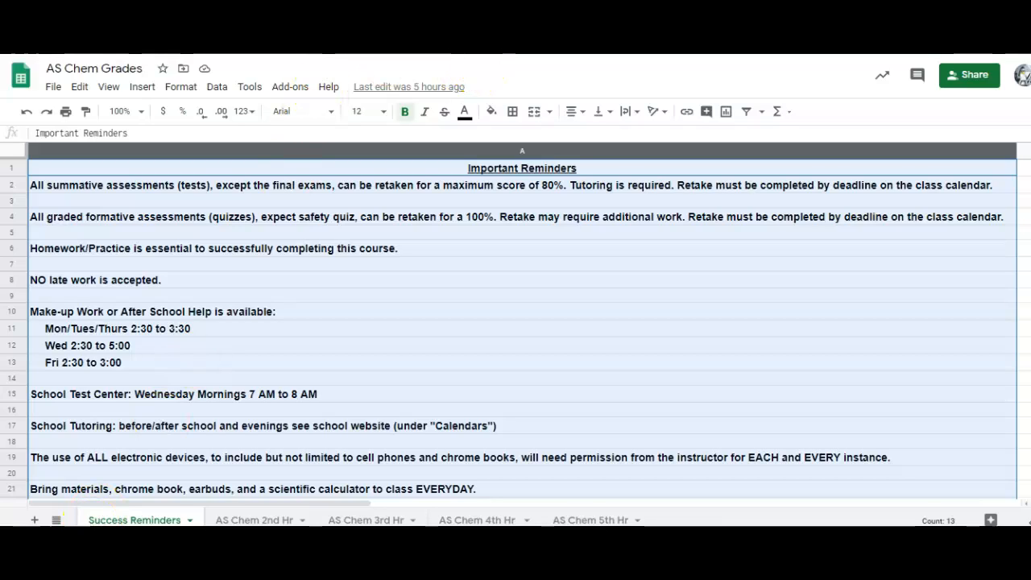
key("ctrl+l")
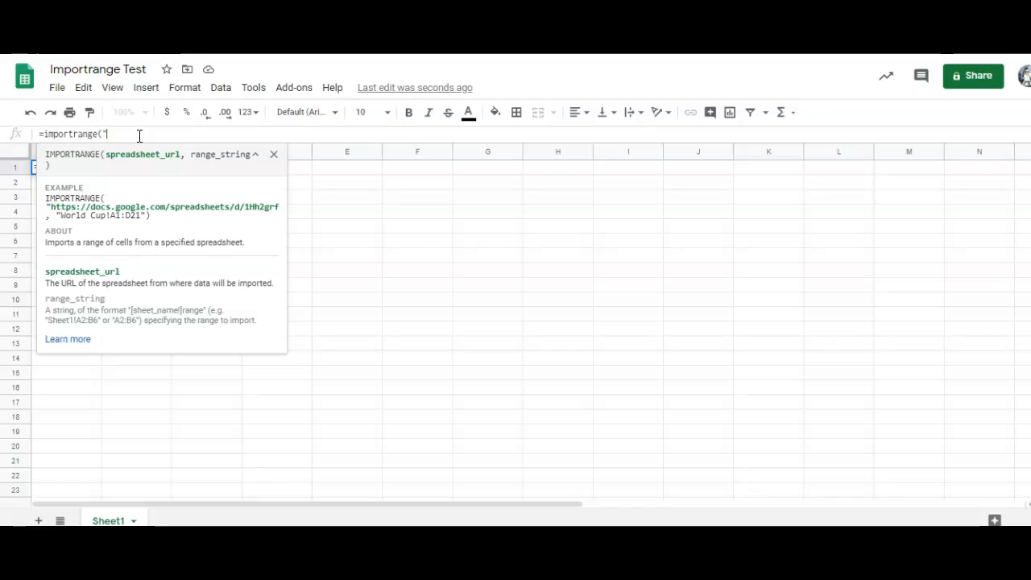
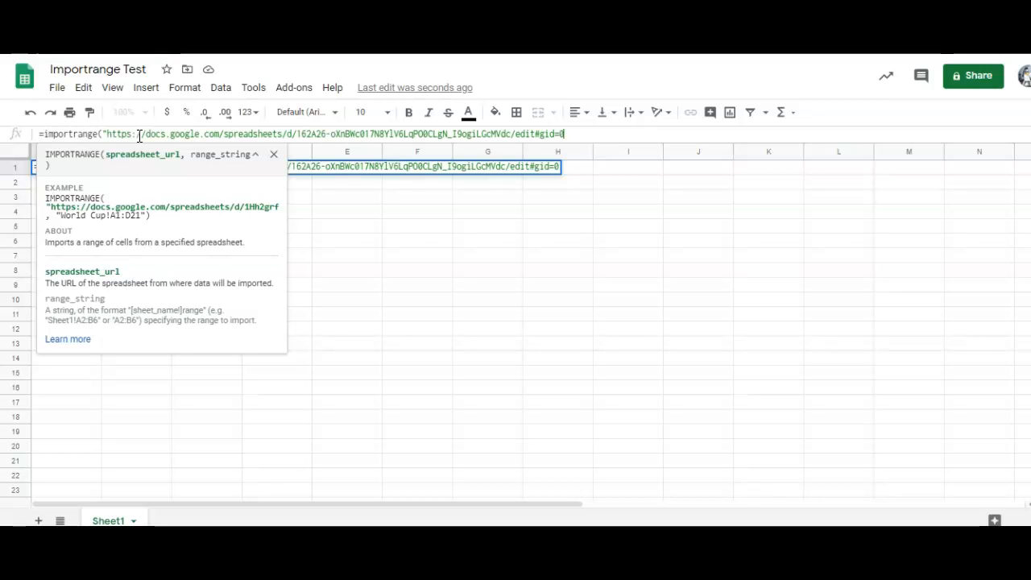
type("\"")
left_click(138, 135)
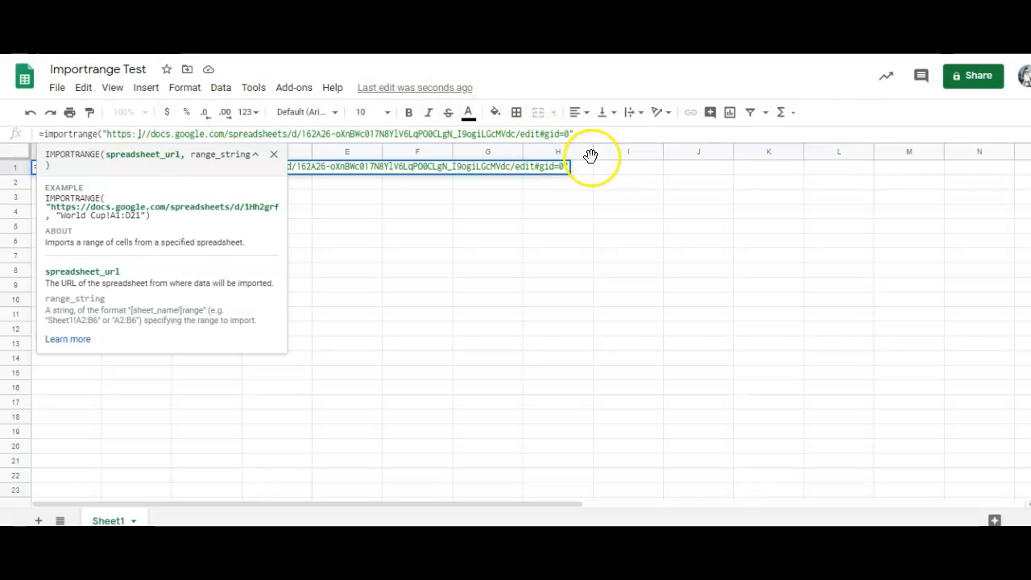
Step: Add "Success Reminders!A1:A50" as the range argument and close the formula's parenthesis
type(", \"")
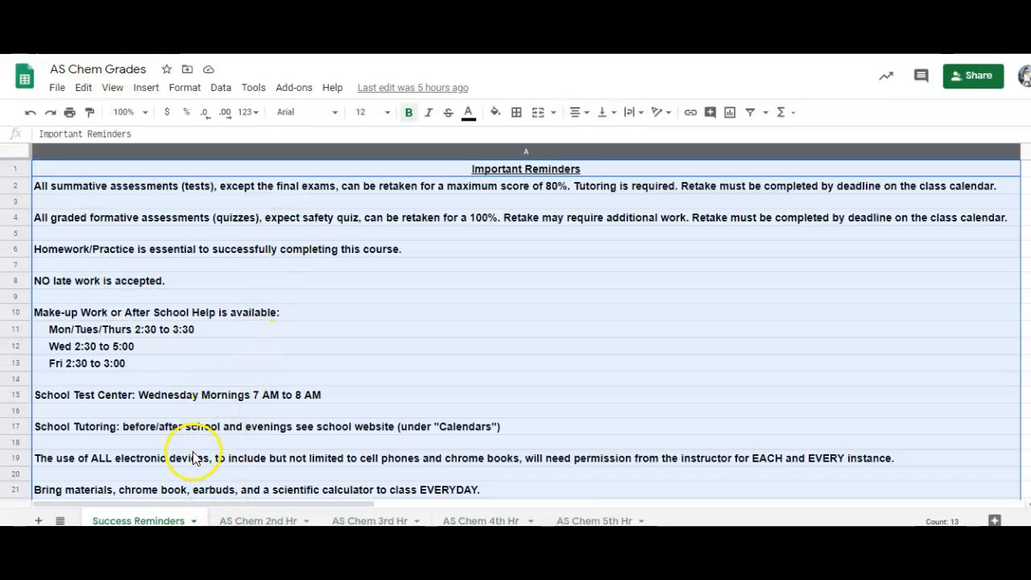
double_click(141, 519)
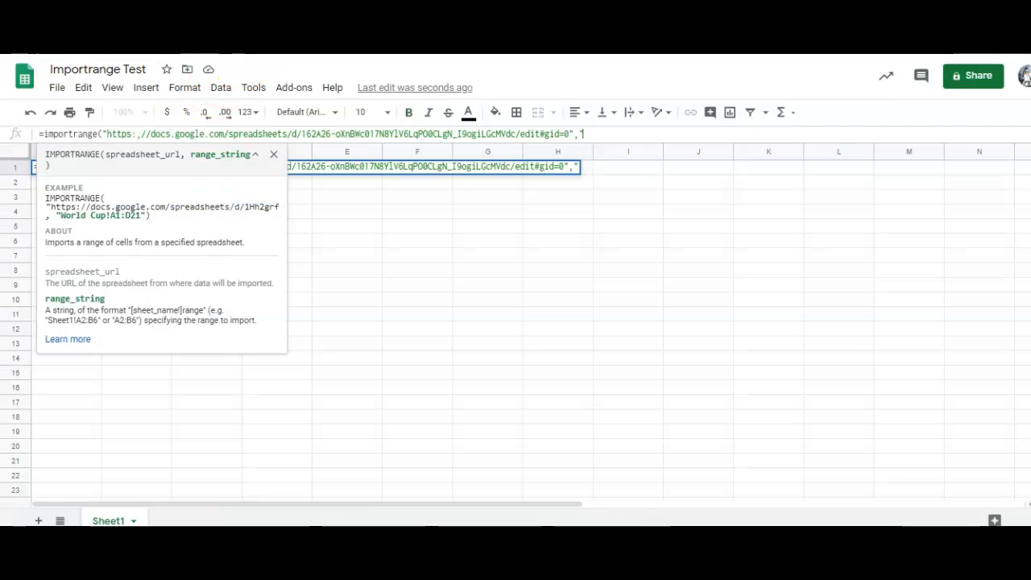
left_click(596, 182)
type("\"Success Reminders")
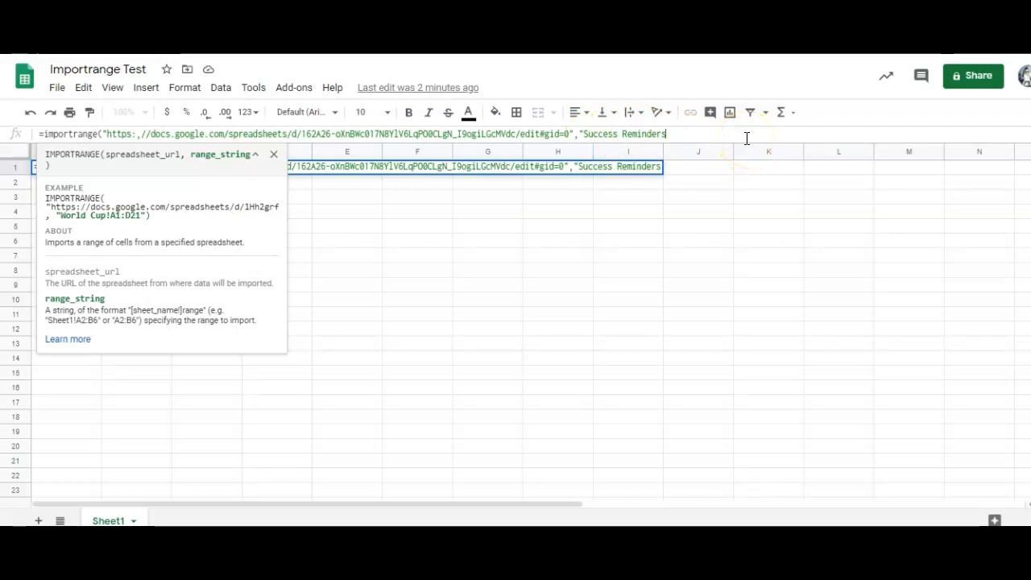
type("!")
type("A1")
type(":")
type("A")
type("50\")")
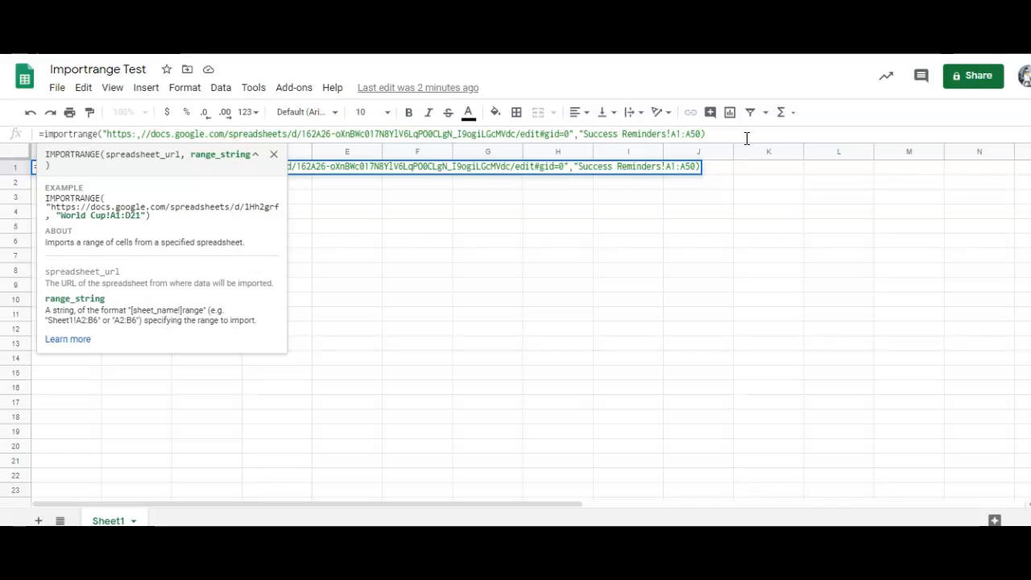
type("\"")
key("Right")
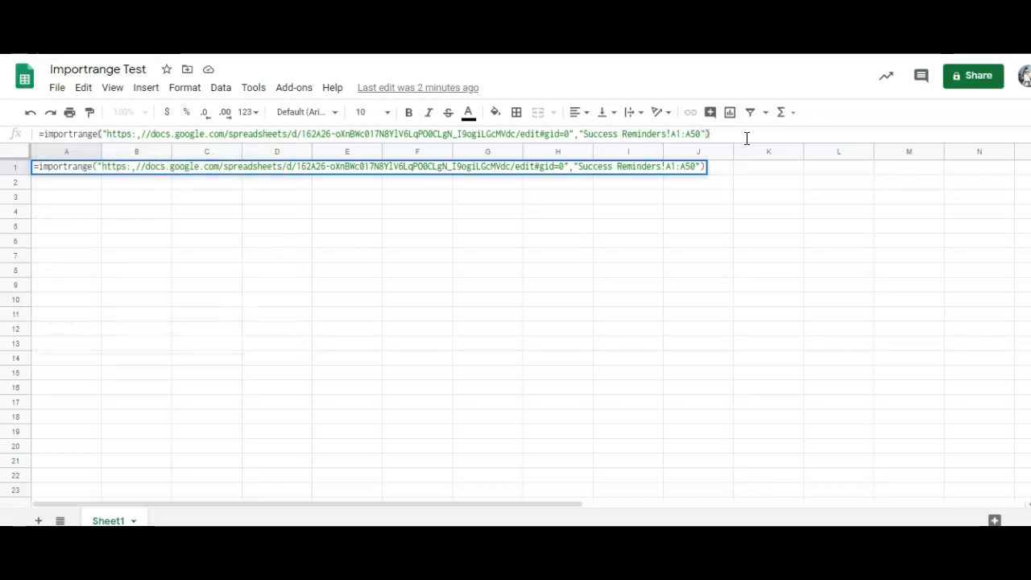
Step: Enter the IMPORTRANGE formula and allow access to AS Chem Grades from the #REF! prompt
key("Return")
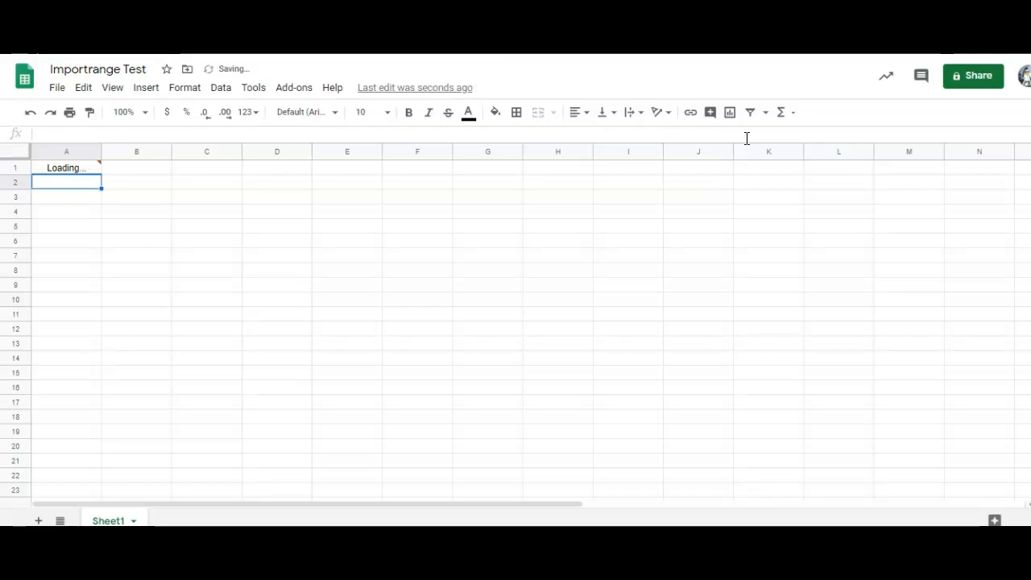
mouse_move(87, 172)
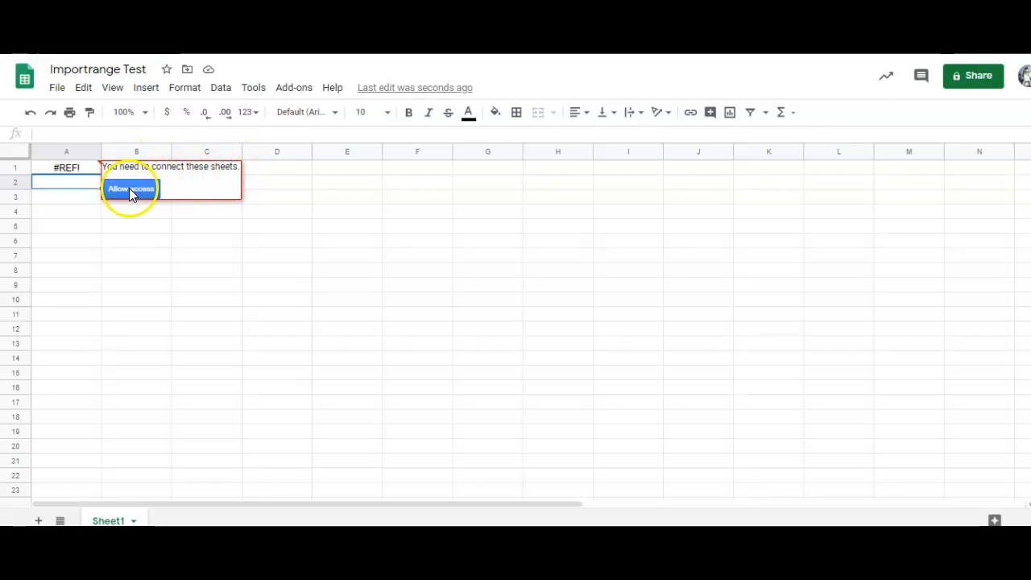
left_click(129, 187)
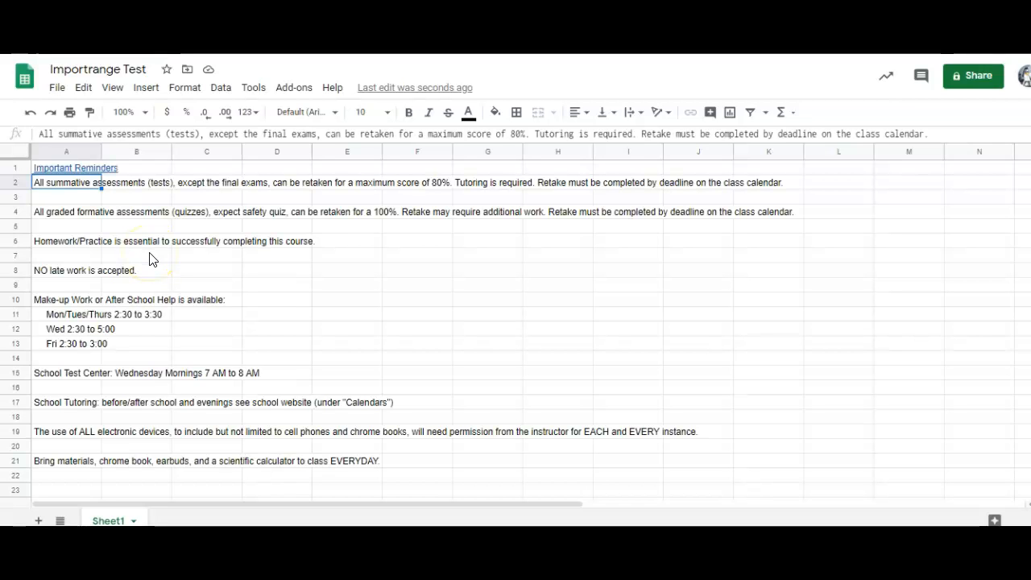